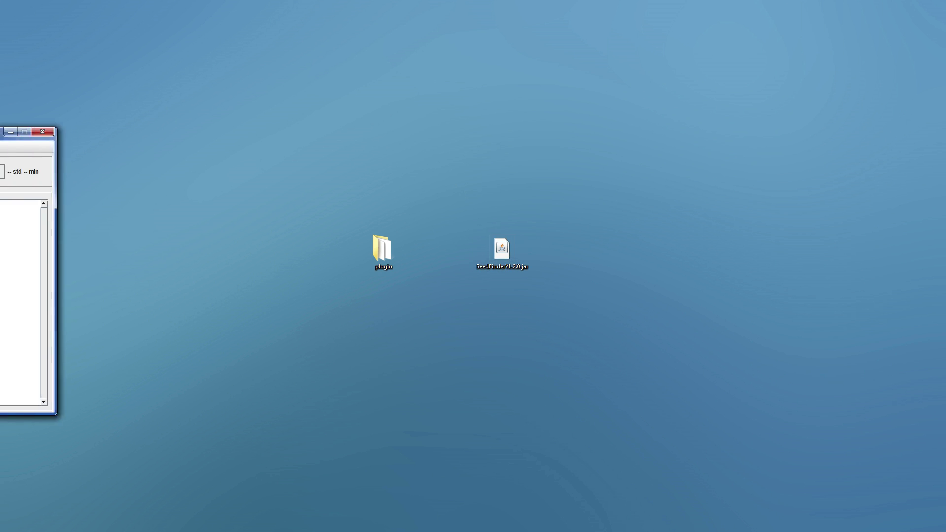
Step: Centre the SeedFinder window and switch the interface language from German to English
{"action": "left_click_drag", "start_coordinate": [0, 138], "coordinate": [465, 132]}
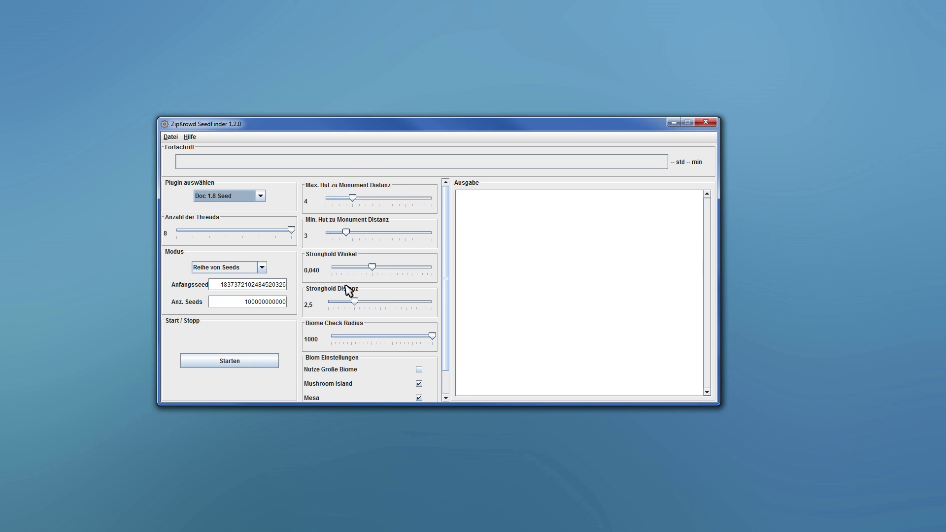
{"action": "mouse_move", "coordinate": [450, 238]}
{"action": "left_mouse_down"}
{"action": "mouse_move", "coordinate": [449, 296]}
{"action": "mouse_move", "coordinate": [444, 240]}
{"action": "left_mouse_up"}
{"action": "left_click", "coordinate": [191, 138]}
{"action": "mouse_move", "coordinate": [197, 158]}
{"action": "left_click", "coordinate": [234, 172]}
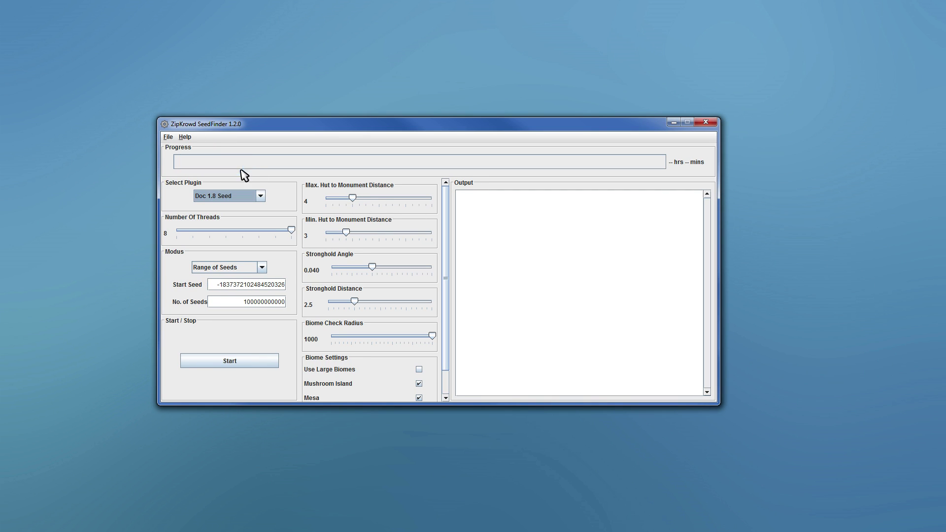
{"action": "left_click", "coordinate": [185, 137]}
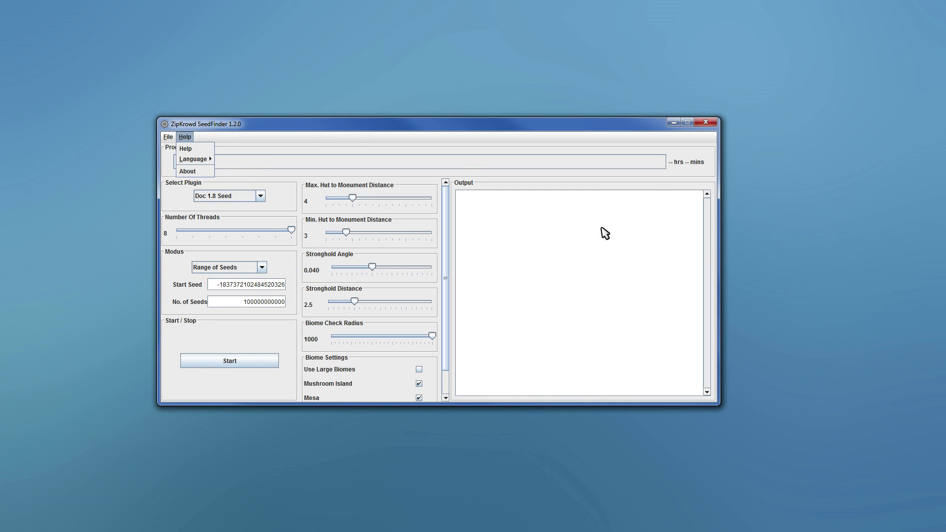
{"action": "scroll", "coordinate": [444, 245], "scroll_direction": "down", "scroll_amount": 2}
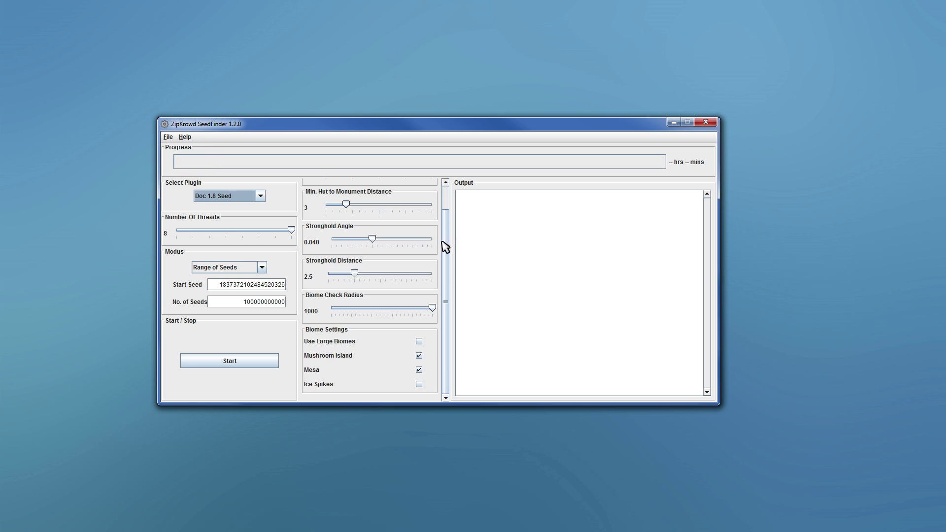
{"action": "scroll", "coordinate": [445, 221], "scroll_direction": "up", "scroll_amount": 2}
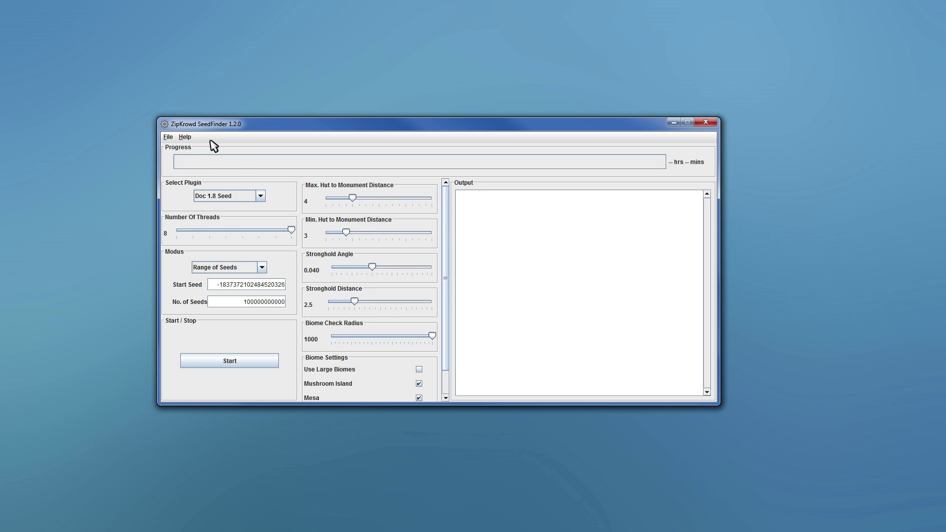
Step: Read the Help usage instructions and close them
{"action": "left_click", "coordinate": [185, 137]}
{"action": "left_click", "coordinate": [198, 148]}
{"action": "mouse_move", "coordinate": [563, 163]}
{"action": "left_mouse_down"}
{"action": "mouse_move", "coordinate": [562, 313]}
{"action": "mouse_move", "coordinate": [564, 165]}
{"action": "left_mouse_up"}
{"action": "left_click", "coordinate": [556, 109]}
Step: Lower Biome Check Radius from 1000 to 508 and leave Mesa unchecked, only Mushroom Island enabled
{"action": "left_click_drag", "start_coordinate": [446, 202], "coordinate": [448, 226]}
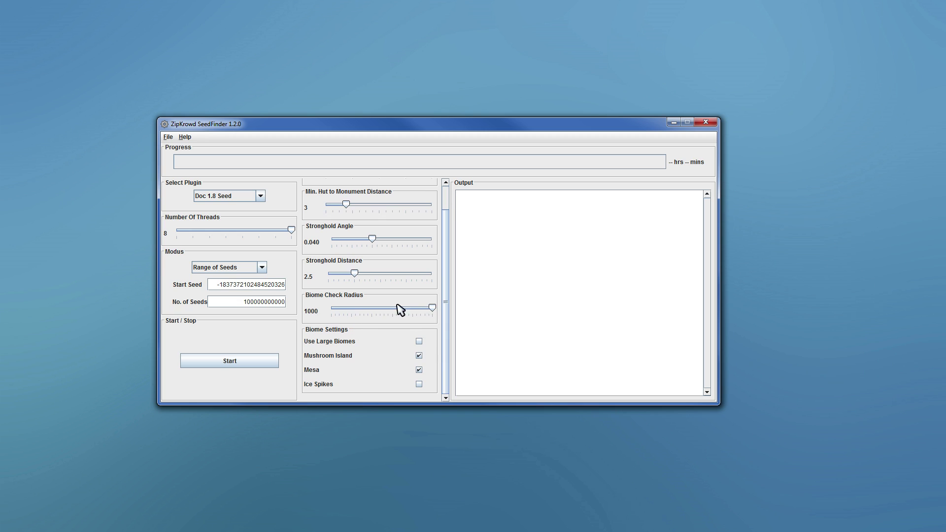
{"action": "left_click_drag", "start_coordinate": [433, 307], "coordinate": [381, 312]}
{"action": "mouse_move", "coordinate": [382, 308]}
{"action": "left_mouse_down"}
{"action": "mouse_move", "coordinate": [443, 317]}
{"action": "mouse_move", "coordinate": [408, 306]}
{"action": "mouse_move", "coordinate": [383, 315]}
{"action": "left_mouse_up"}
{"action": "left_click_drag", "start_coordinate": [447, 287], "coordinate": [448, 256]}
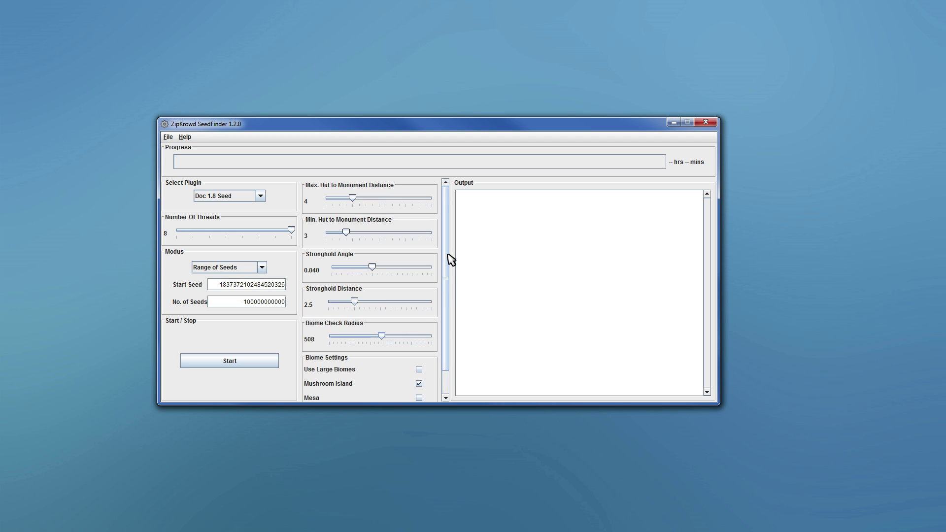
Step: Select the Quad Witch Hut 1.6.x plugin and keep Range of Seeds as the seed mode
{"action": "left_click", "coordinate": [256, 200]}
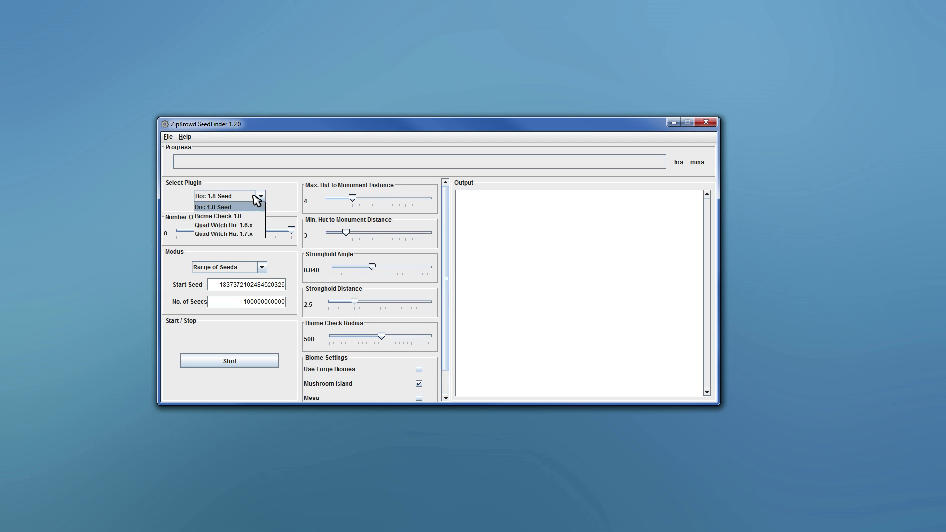
{"action": "left_click", "coordinate": [248, 226]}
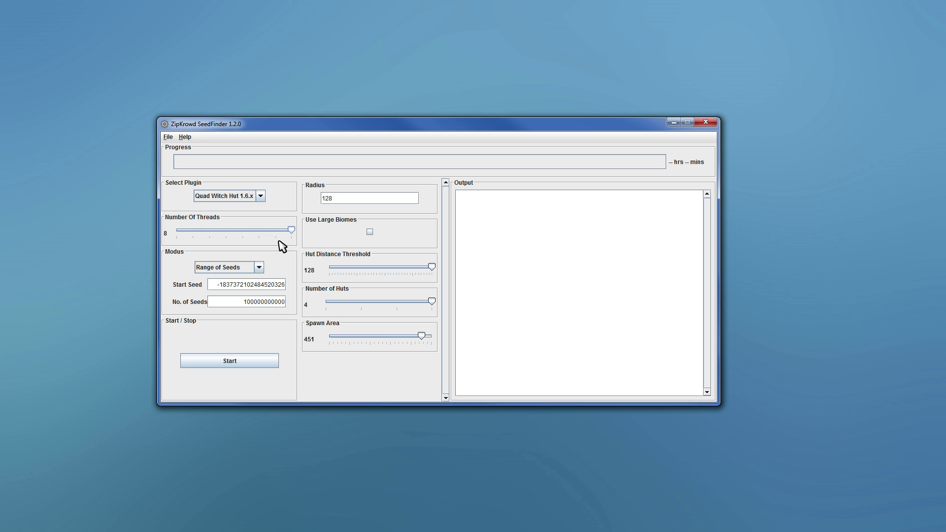
{"action": "left_click", "coordinate": [259, 267]}
{"action": "left_click", "coordinate": [259, 269]}
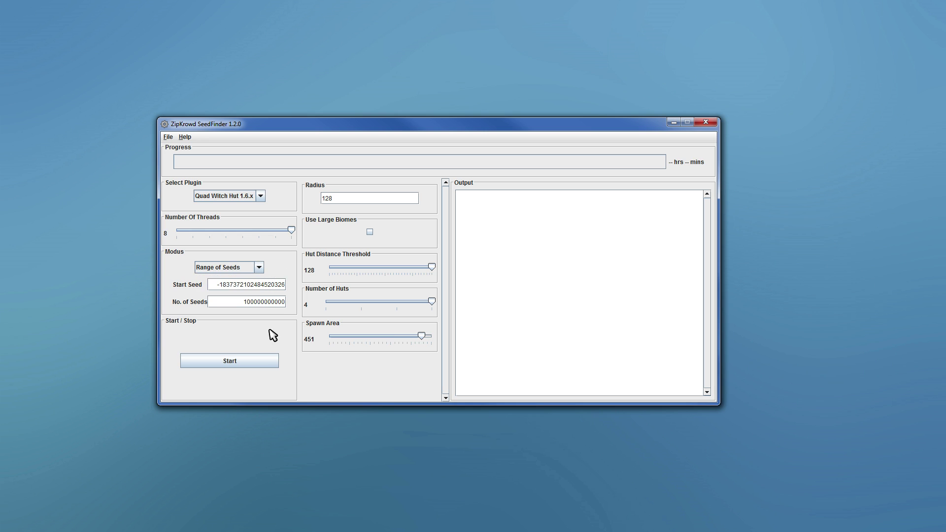
Step: Run a test seed search on 8 threads and stop it at 0 candidate seeds
{"action": "left_click", "coordinate": [264, 365]}
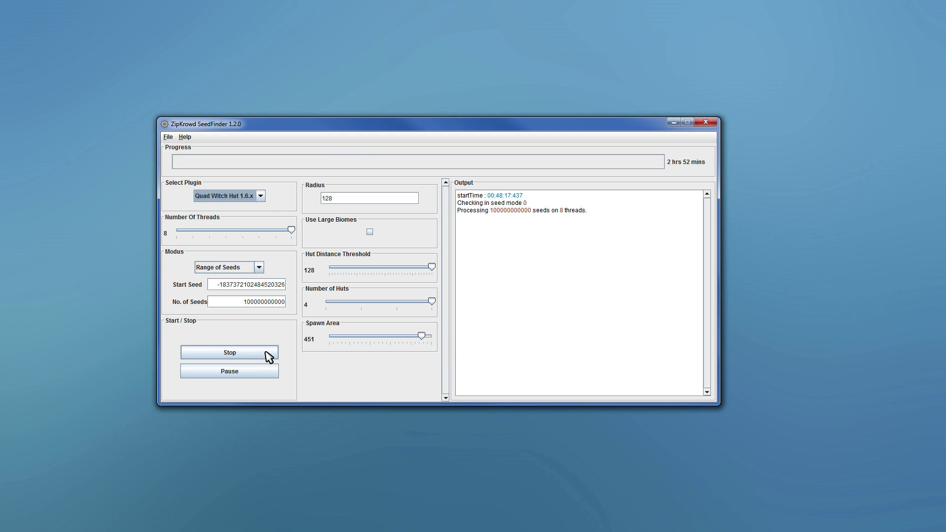
{"action": "left_click", "coordinate": [244, 359]}
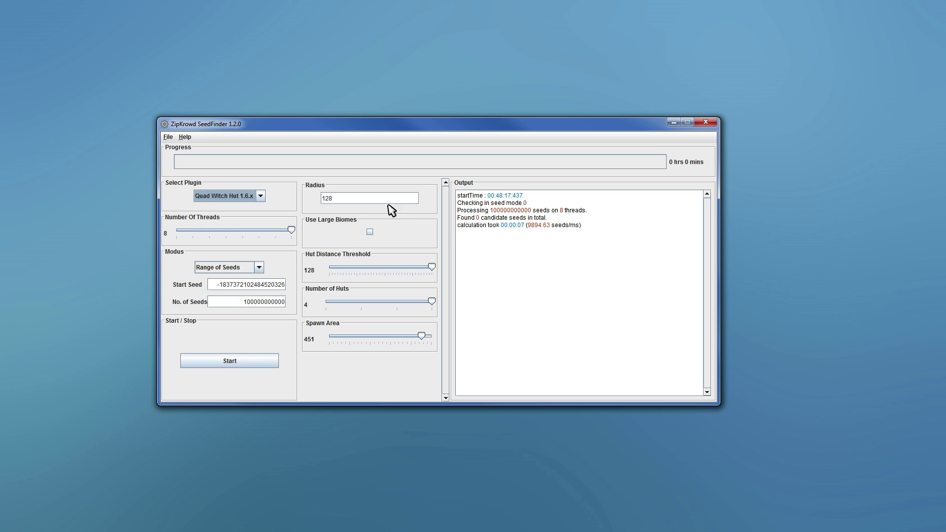
{"action": "left_click", "coordinate": [249, 197]}
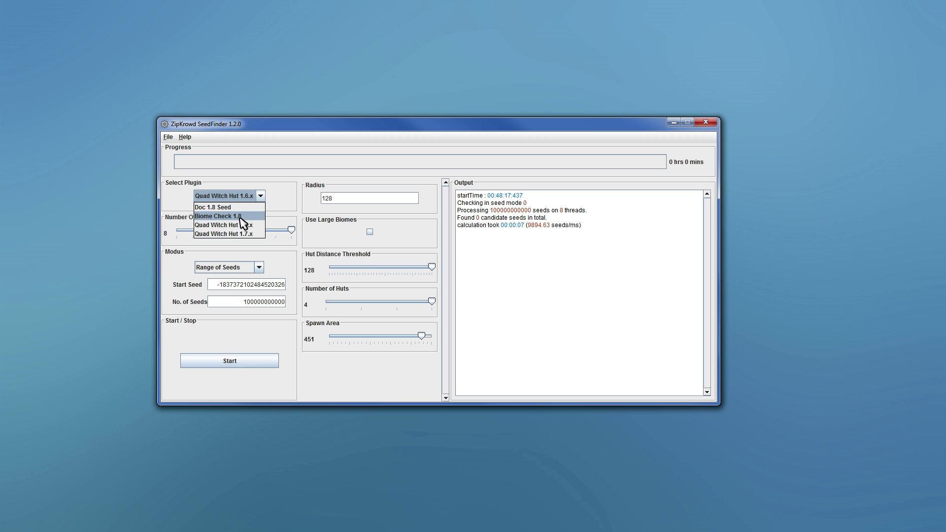
Step: Switch back to Biome Check 1.8 and review the biome list, leaving Ice Plains Mutated (140) unchecked
{"action": "left_click", "coordinate": [240, 218]}
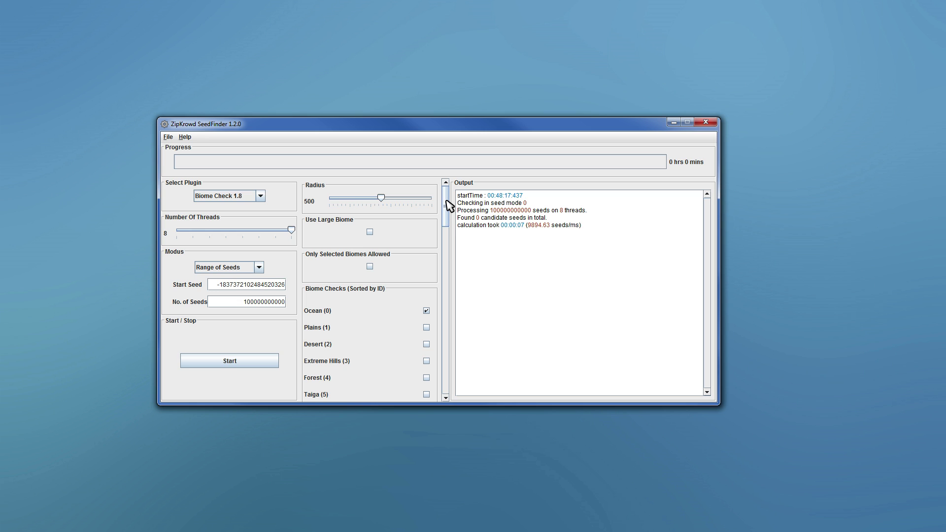
{"action": "left_click_drag", "start_coordinate": [450, 206], "coordinate": [449, 348]}
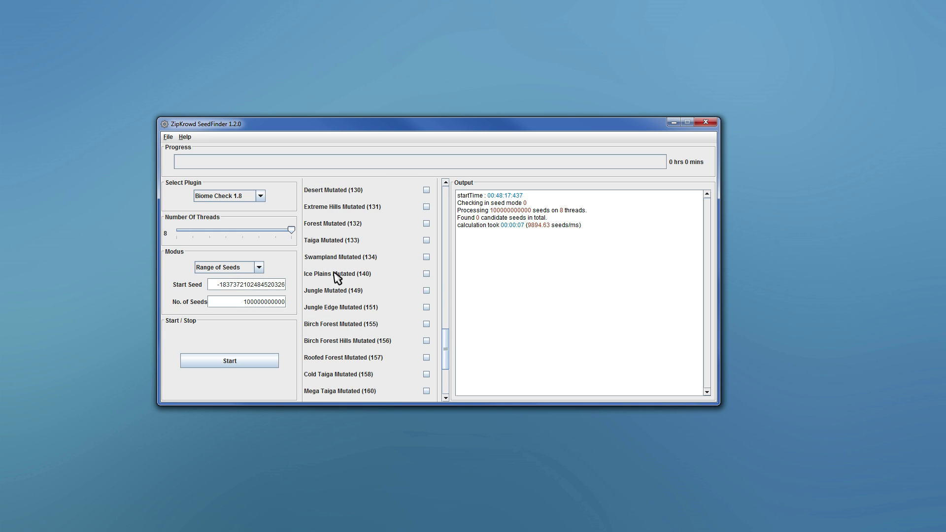
{"action": "left_click", "coordinate": [427, 274]}
{"action": "left_click", "coordinate": [427, 274]}
{"action": "left_click_drag", "start_coordinate": [449, 358], "coordinate": [448, 250]}
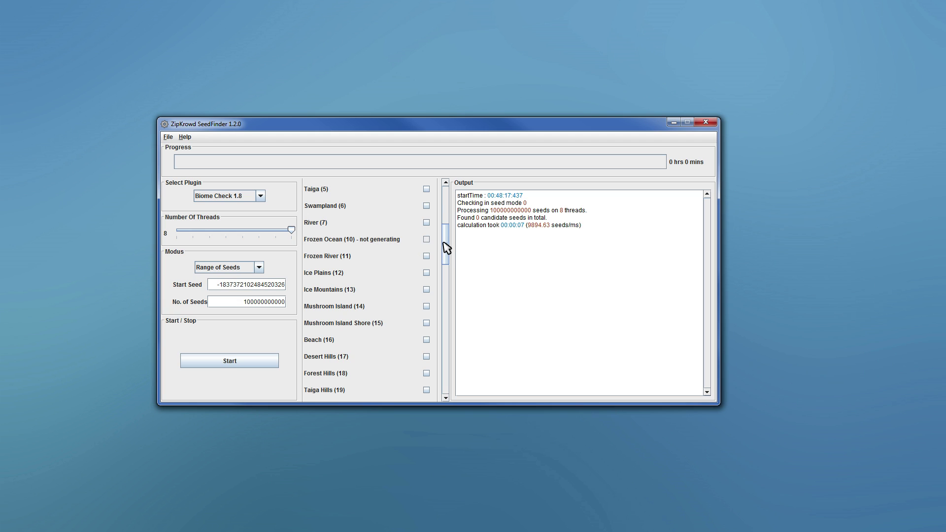
Step: Set the Radius to 200 and enable Only Selected Biomes Allowed, keeping Ocean (0) checked
{"action": "left_click_drag", "start_coordinate": [447, 248], "coordinate": [448, 211]}
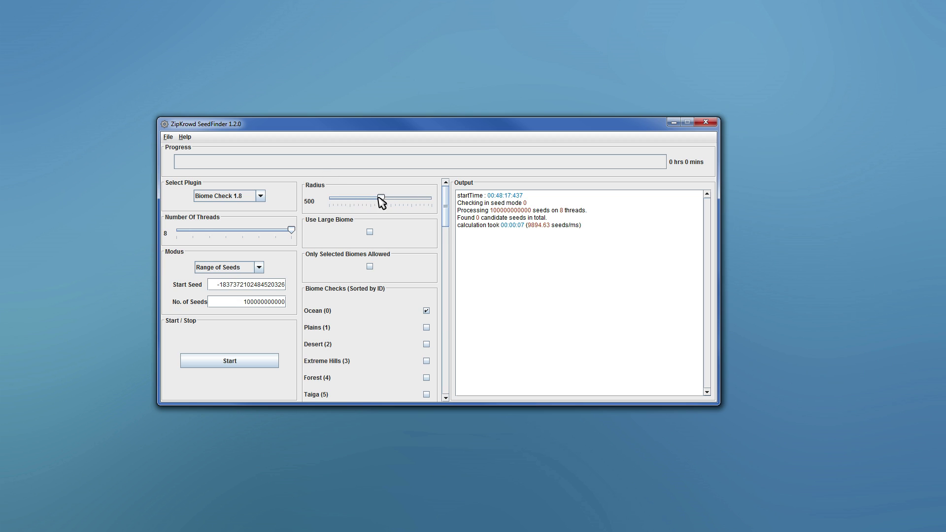
{"action": "mouse_move", "coordinate": [378, 197]}
{"action": "left_mouse_down"}
{"action": "mouse_move", "coordinate": [444, 197]}
{"action": "mouse_move", "coordinate": [379, 204]}
{"action": "left_mouse_up"}
{"action": "left_click", "coordinate": [369, 266]}
{"action": "left_click_drag", "start_coordinate": [381, 198], "coordinate": [358, 207]}
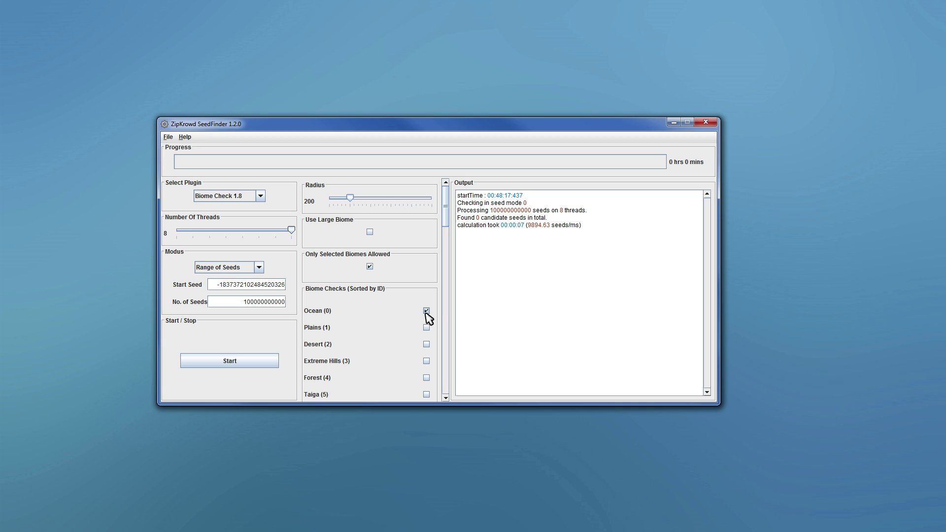